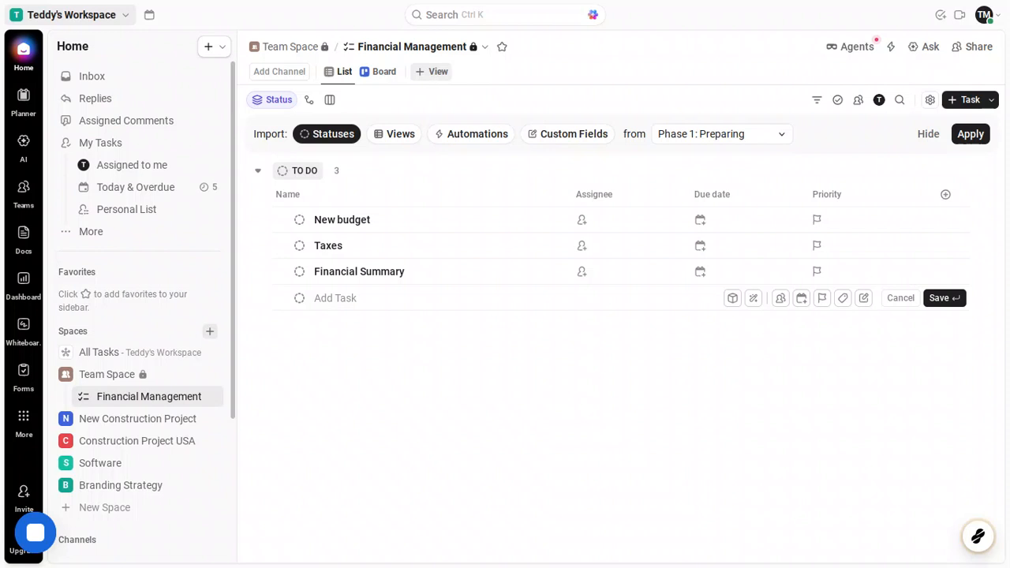
left_click(435, 77)
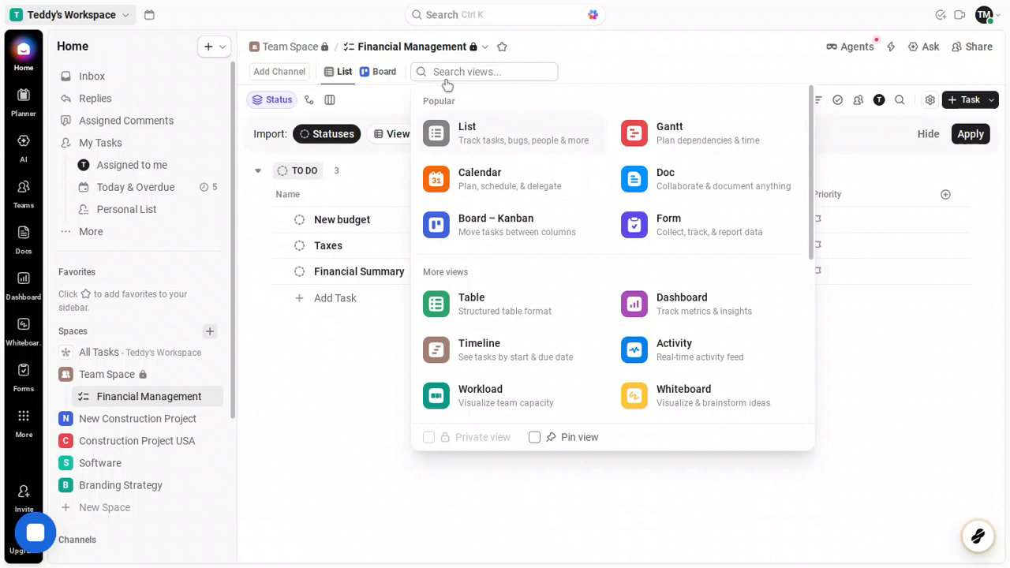
left_click(336, 351)
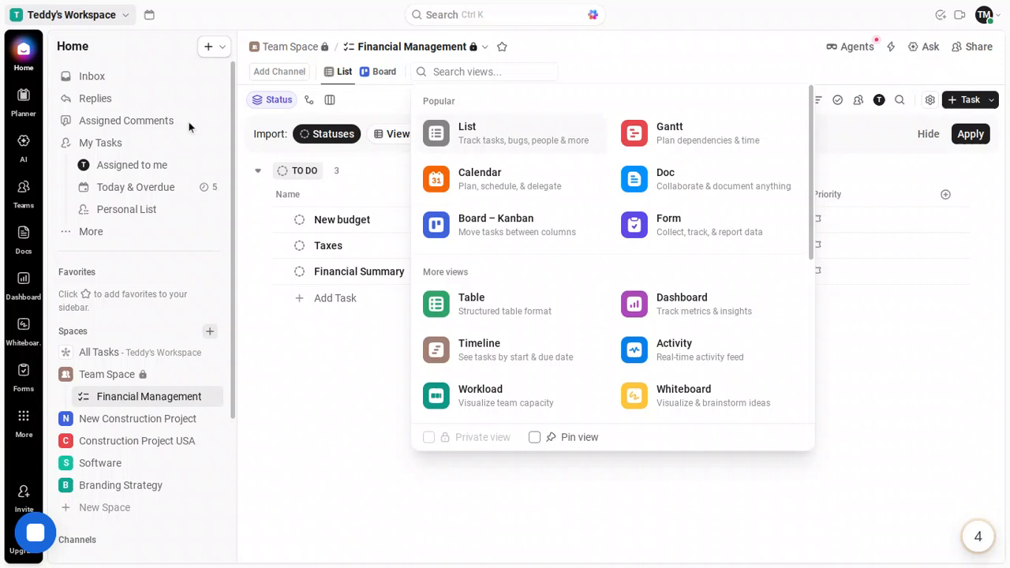
key("Escape")
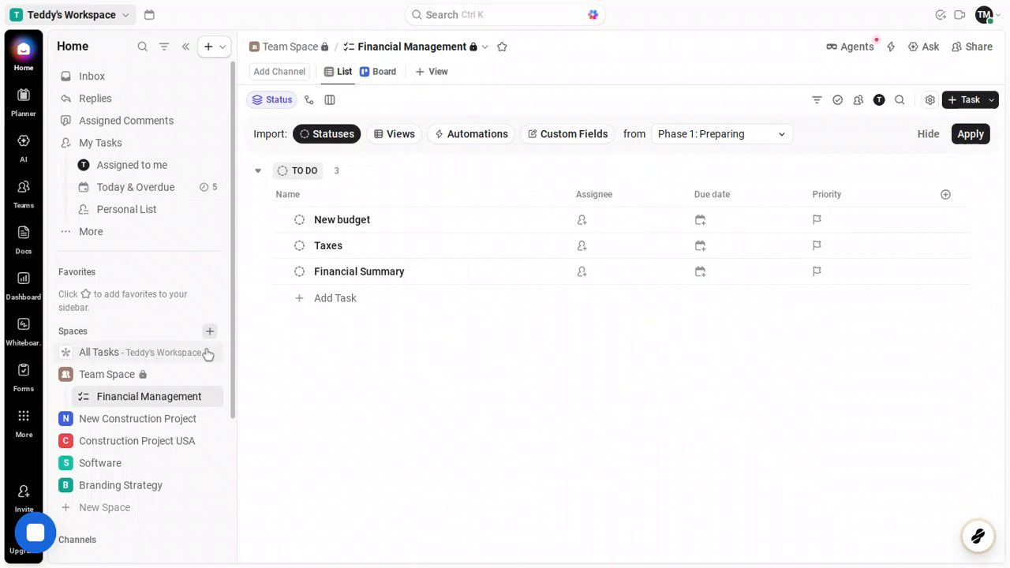
Browse templates for the Financial Management list and search the template library for "time tracking"
left_click(197, 396)
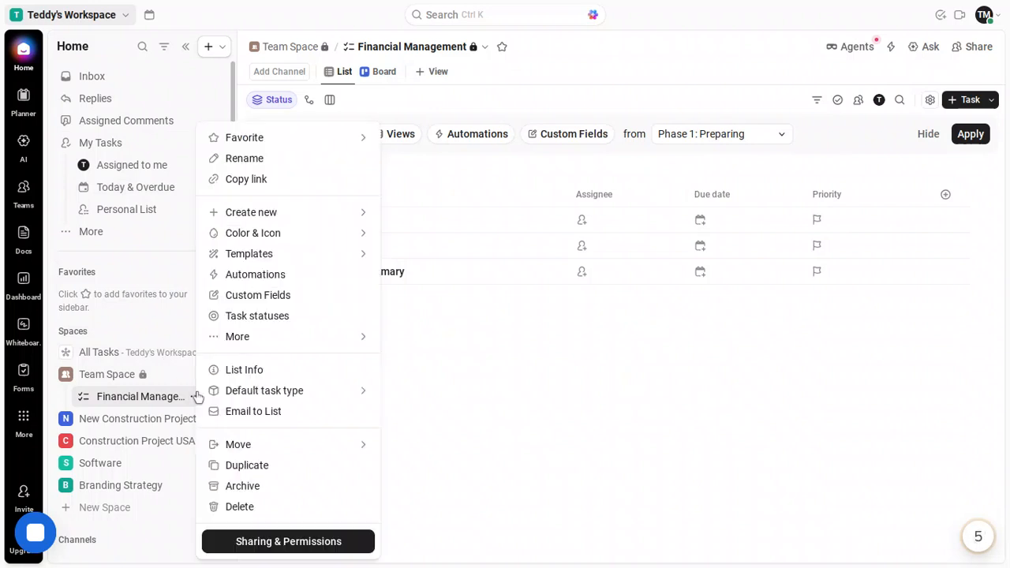
mouse_move(334, 242)
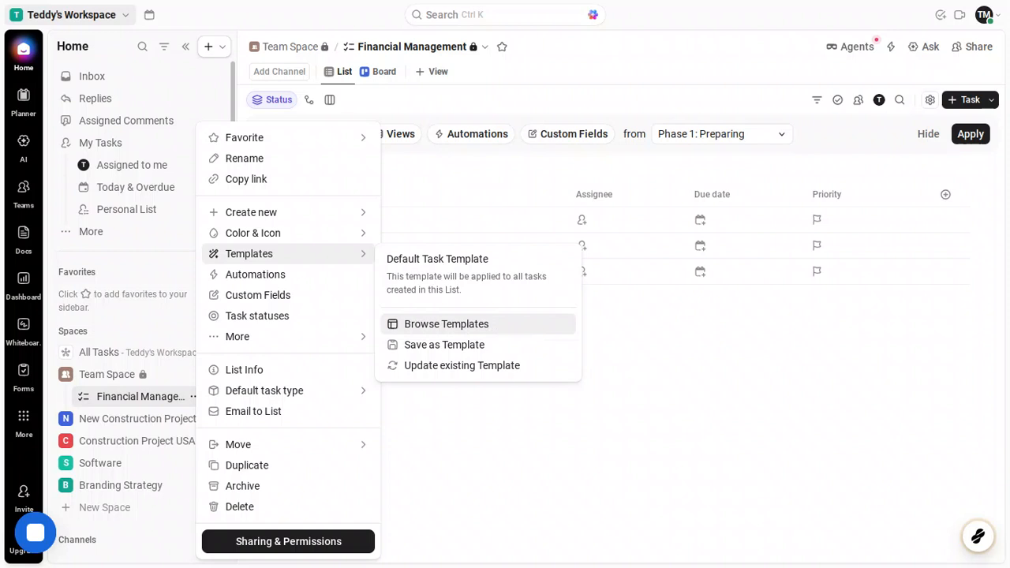
left_click(521, 325)
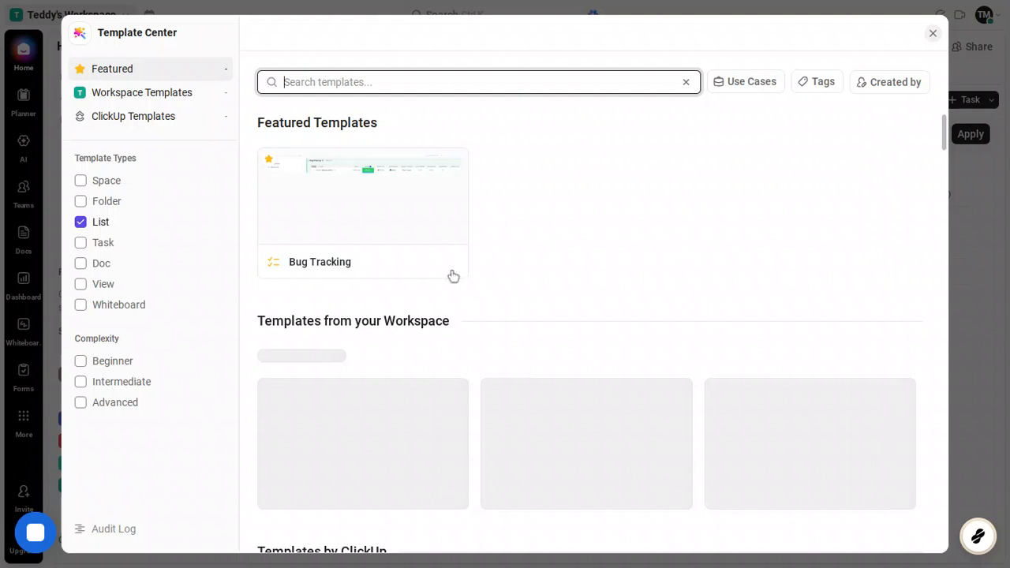
mouse_move(450, 258)
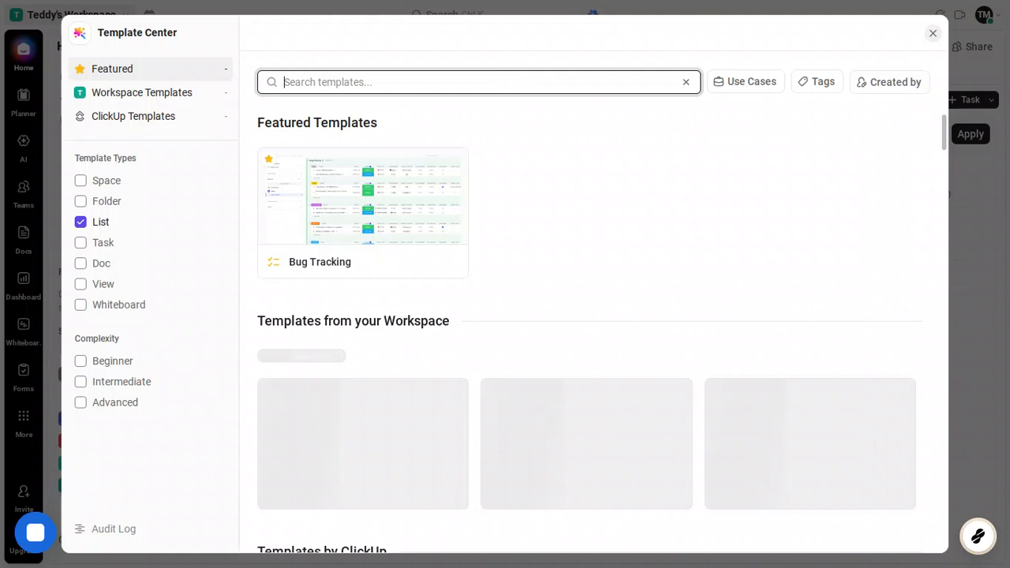
type("time")
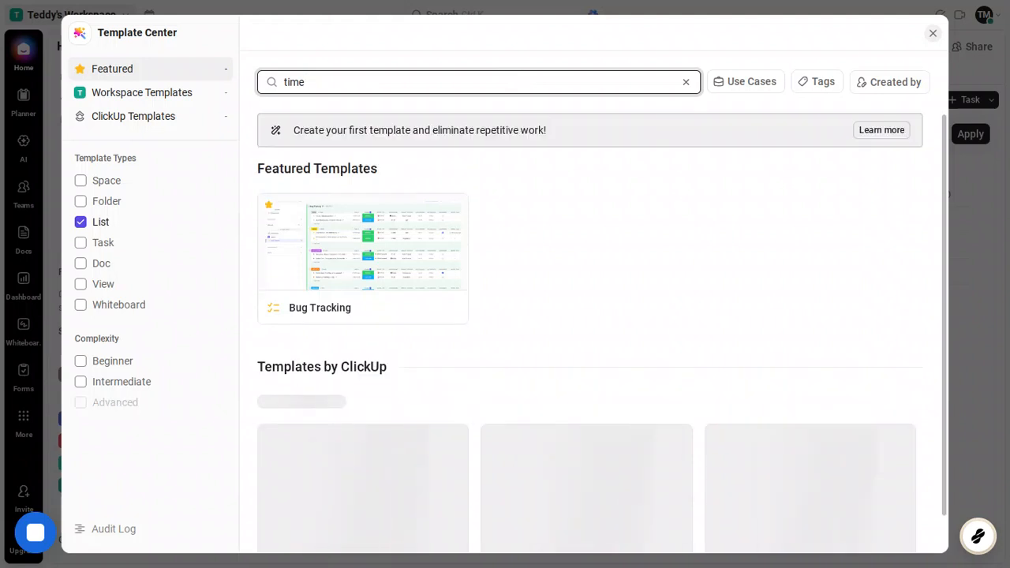
type(" tracki")
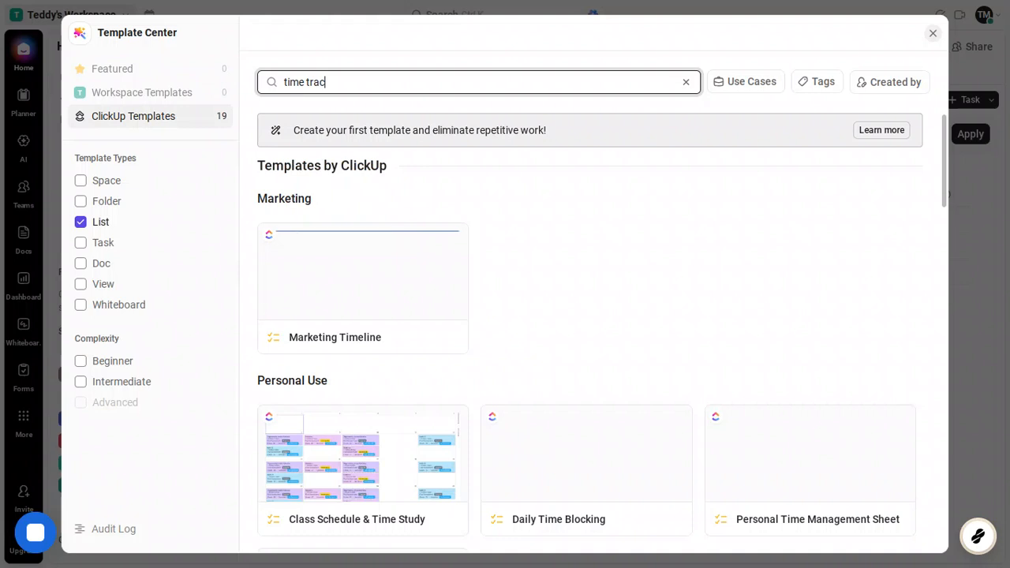
type("ng")
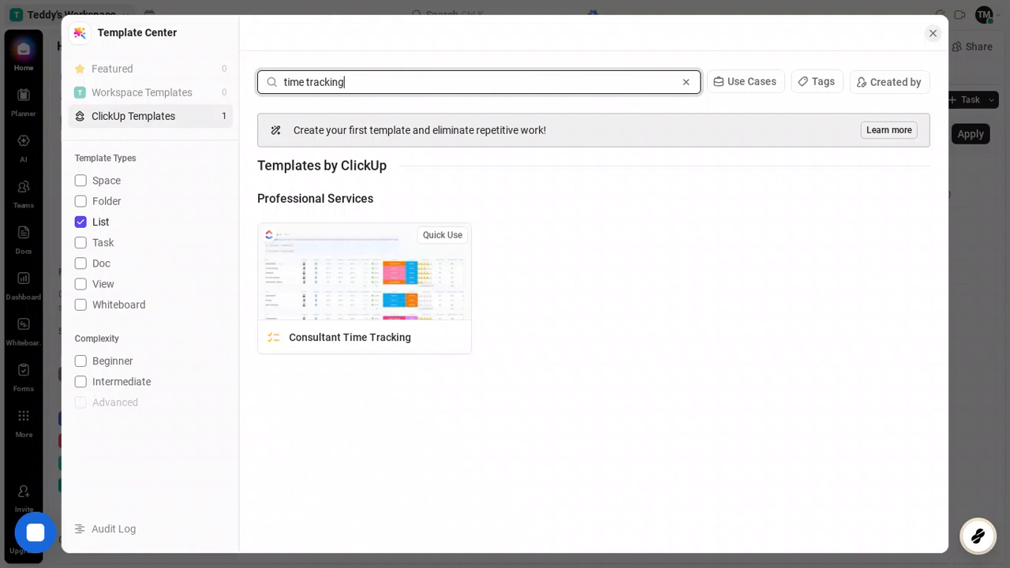
Create a new list in Team Space from the Consultant Time Tracking template, keeping the default name and import options
left_click(377, 325)
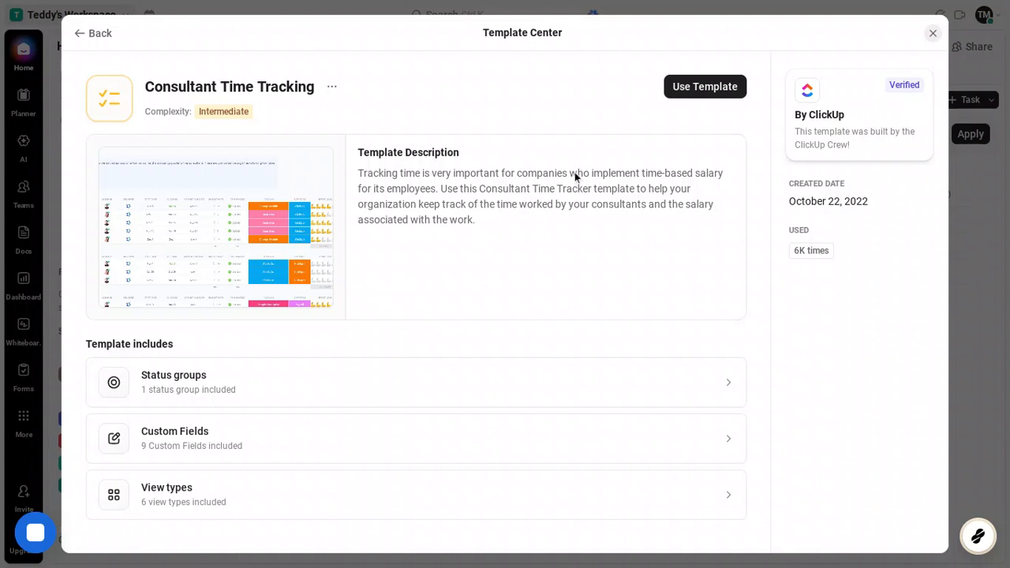
left_click(705, 87)
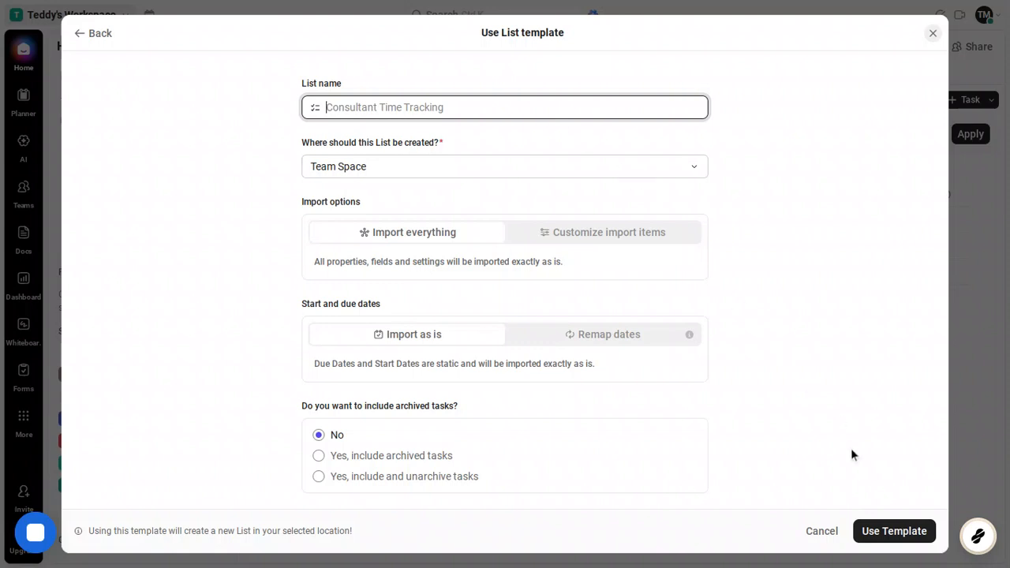
left_click(894, 531)
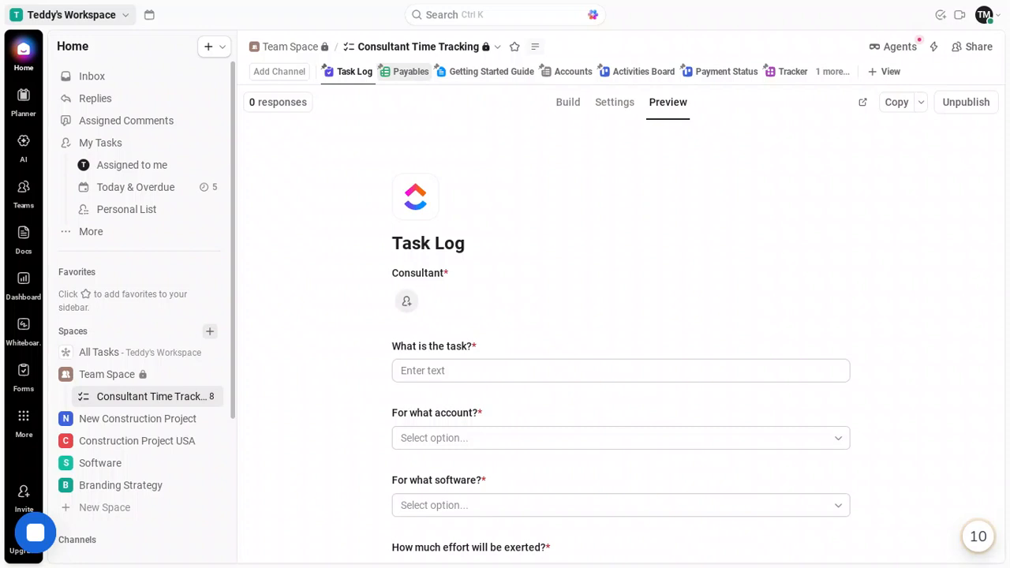
Review the Payables view and the Accounts view of the new list, including its date, time, cost and payment columns across all software groups
left_click(404, 71)
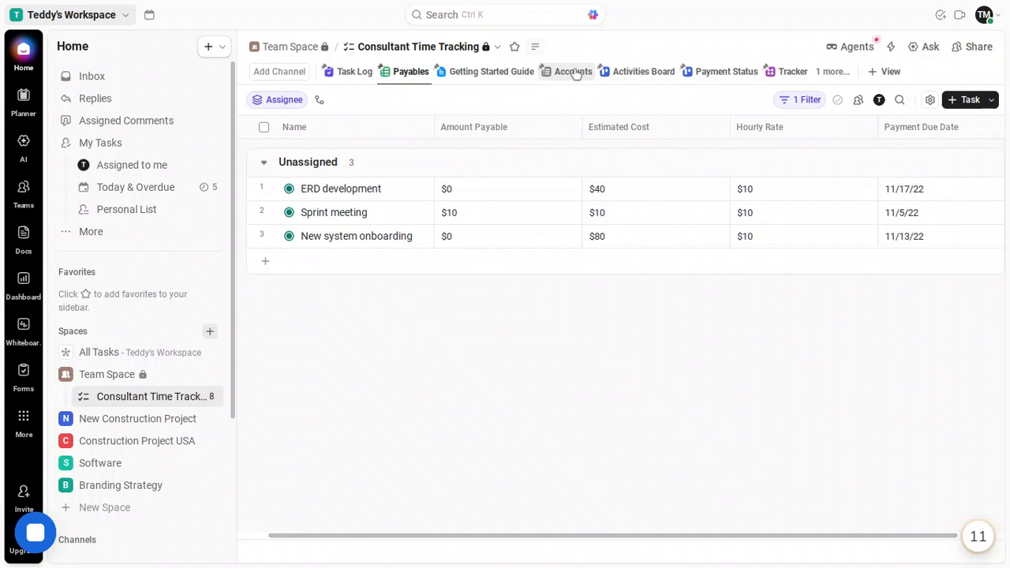
left_click(573, 72)
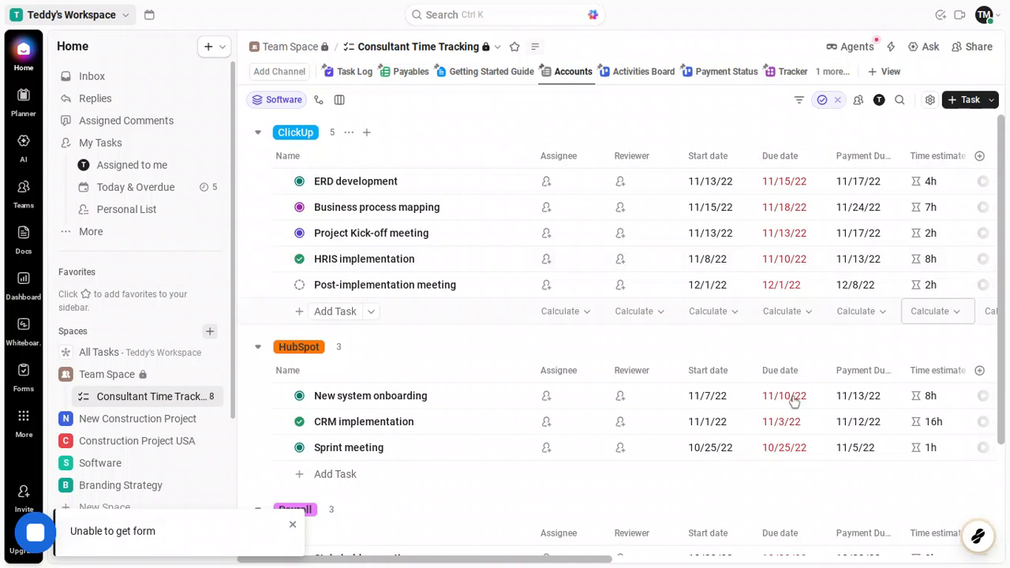
scroll(792, 401, "right", 5)
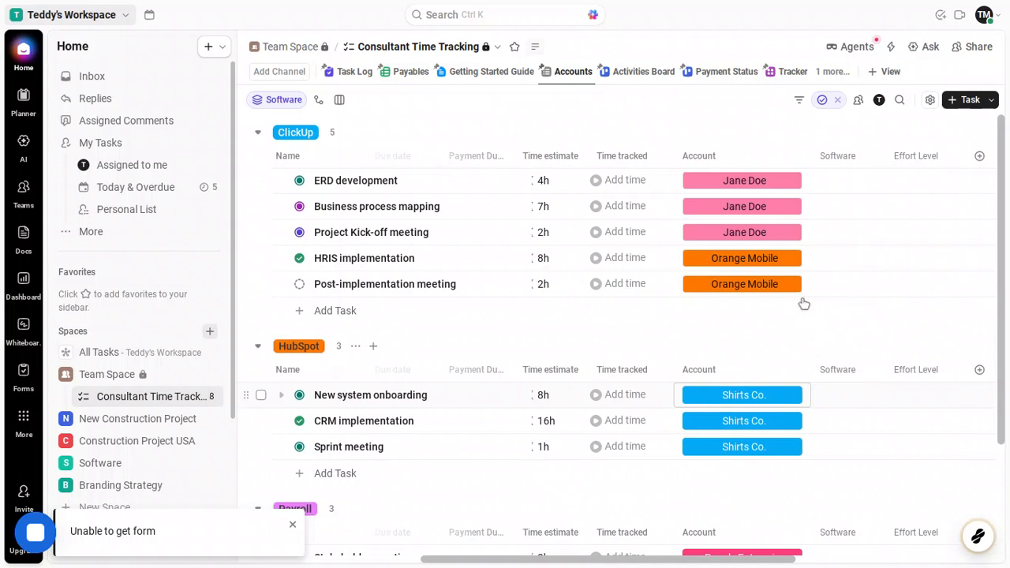
scroll(802, 304, "right", 5)
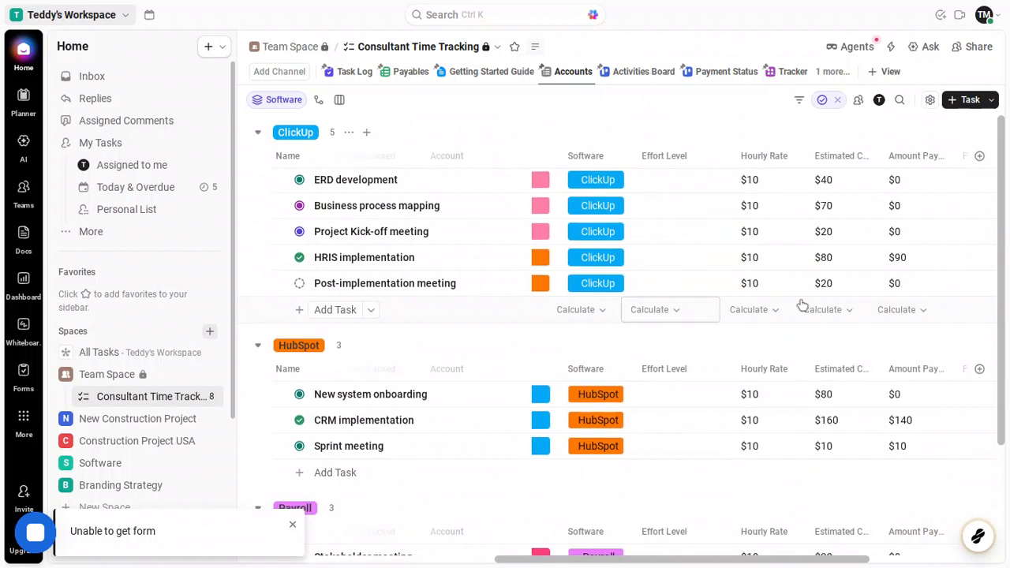
scroll(830, 308, "right", 3)
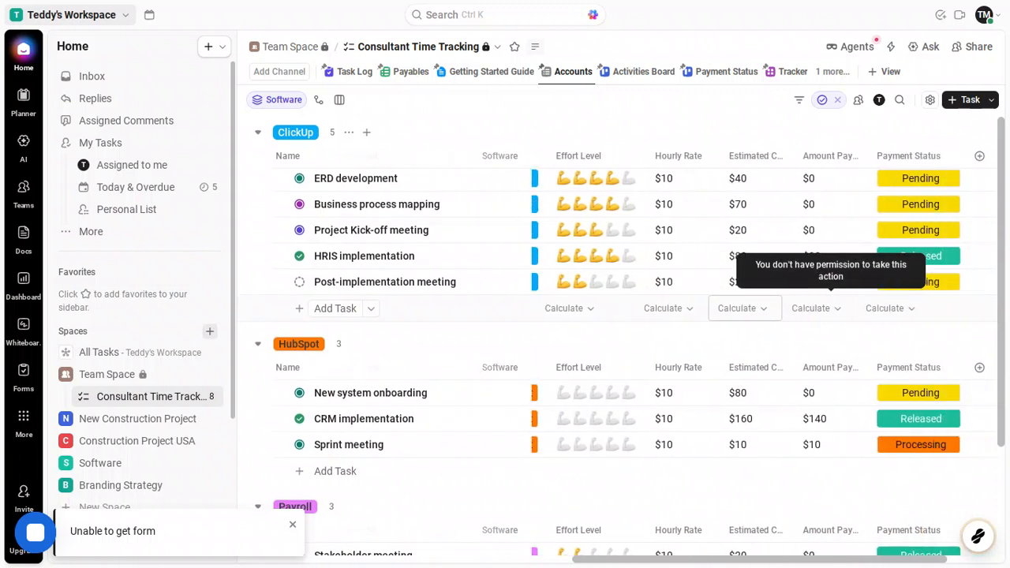
scroll(830, 308, "left", 3)
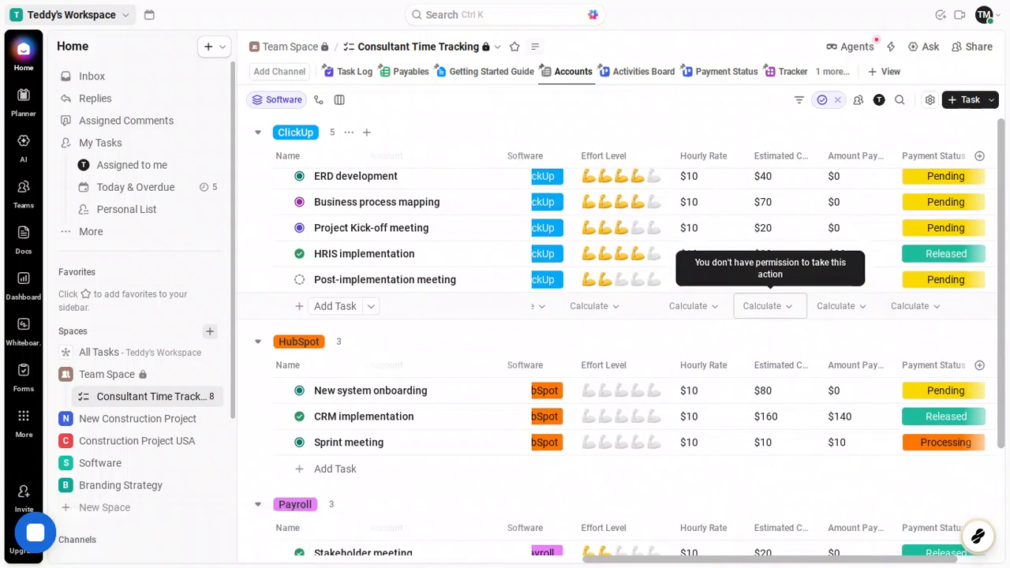
scroll(769, 307, "right", 3)
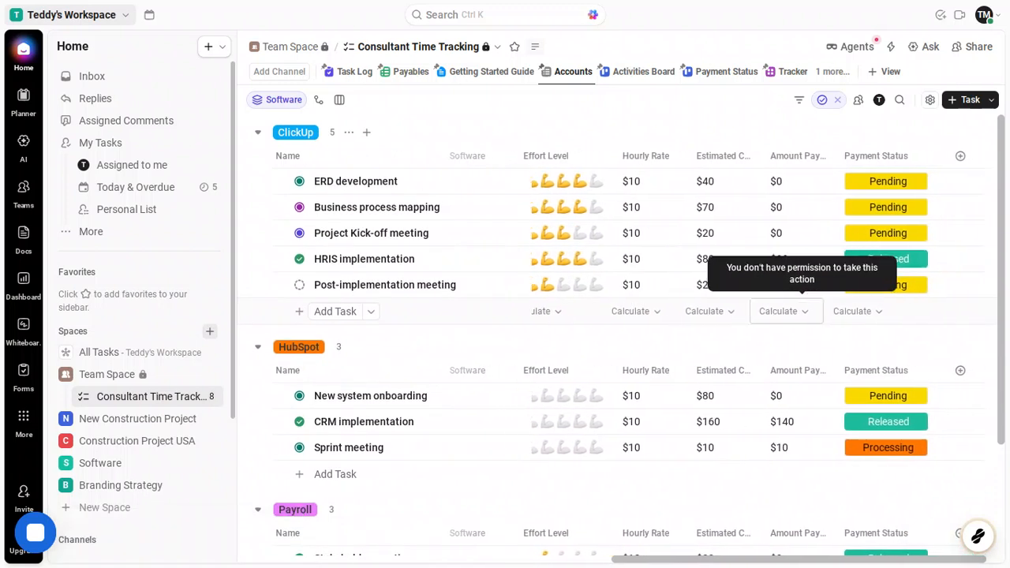
scroll(765, 310, "down", 1)
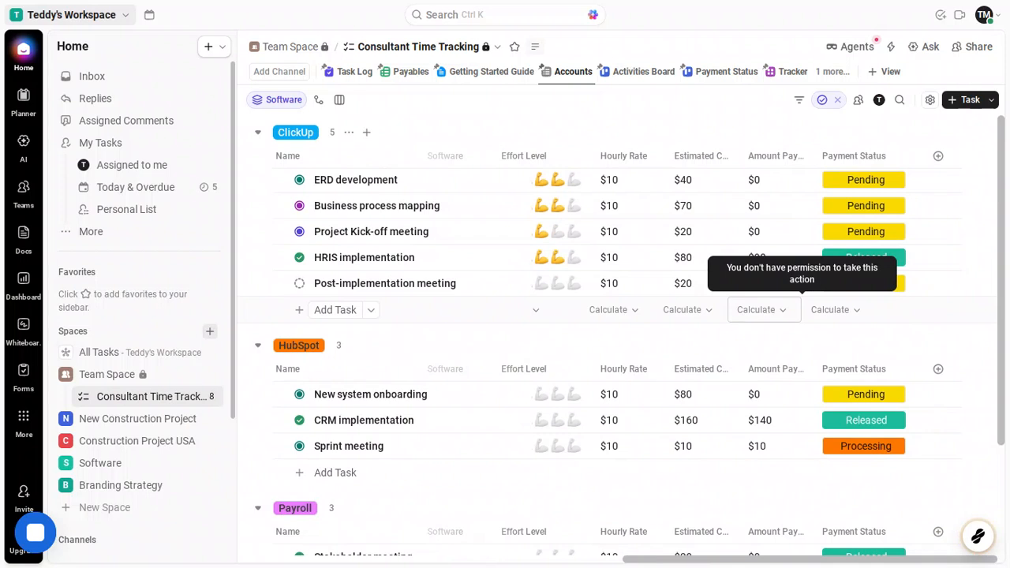
scroll(802, 309, "down", 1)
scroll(802, 310, "left", 3)
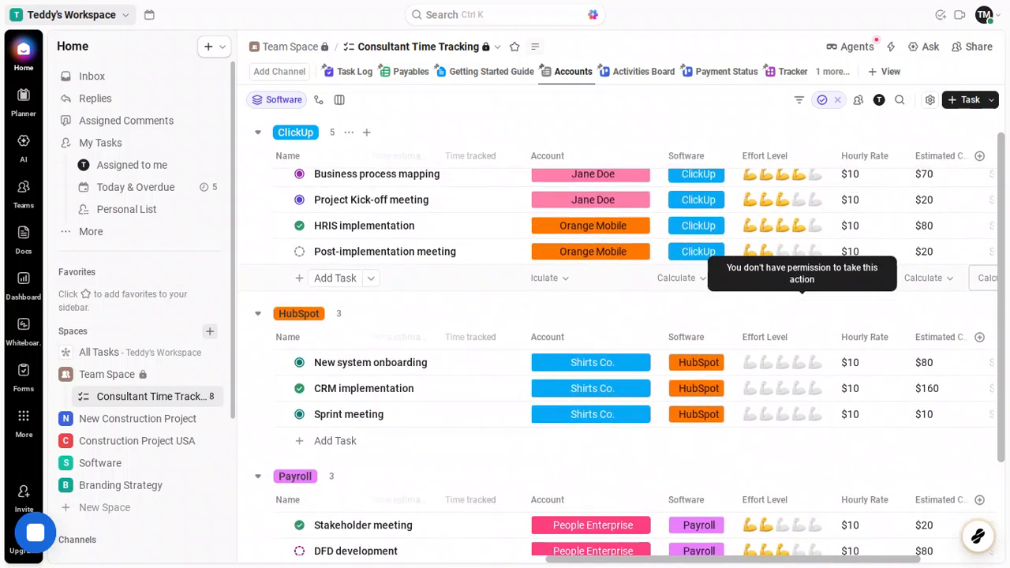
scroll(802, 310, "down", 1)
scroll(802, 309, "left", 4)
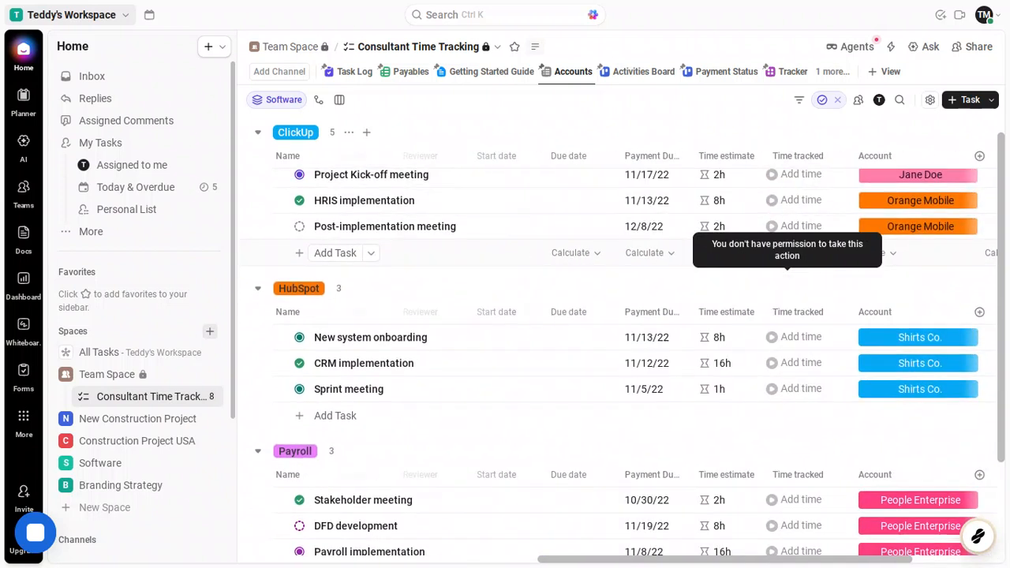
scroll(802, 309, "down", 3)
scroll(801, 309, "left", 2)
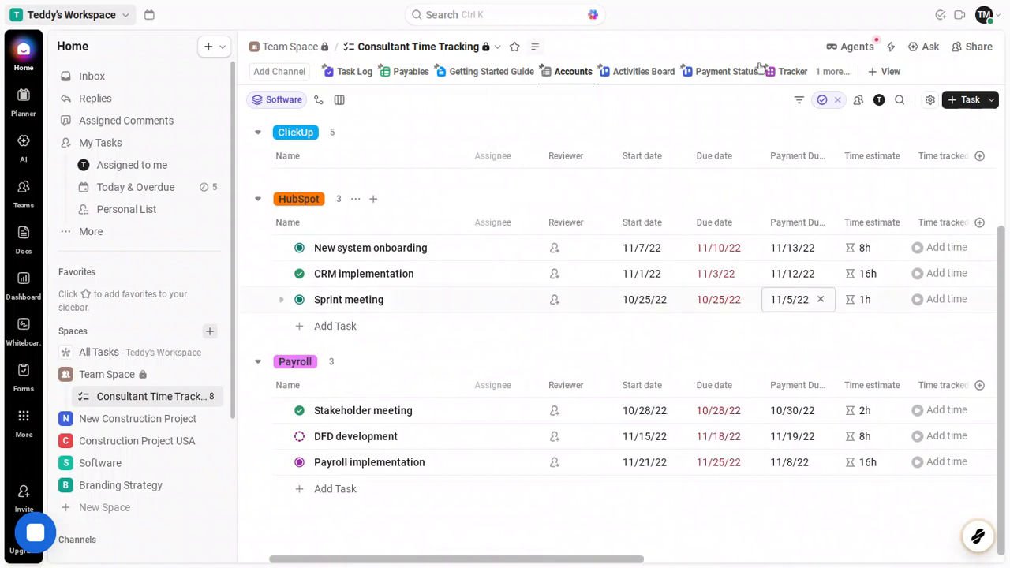
Examine the Activities Board's status columns from Backlog through Complete and return to its first column
left_click(655, 73)
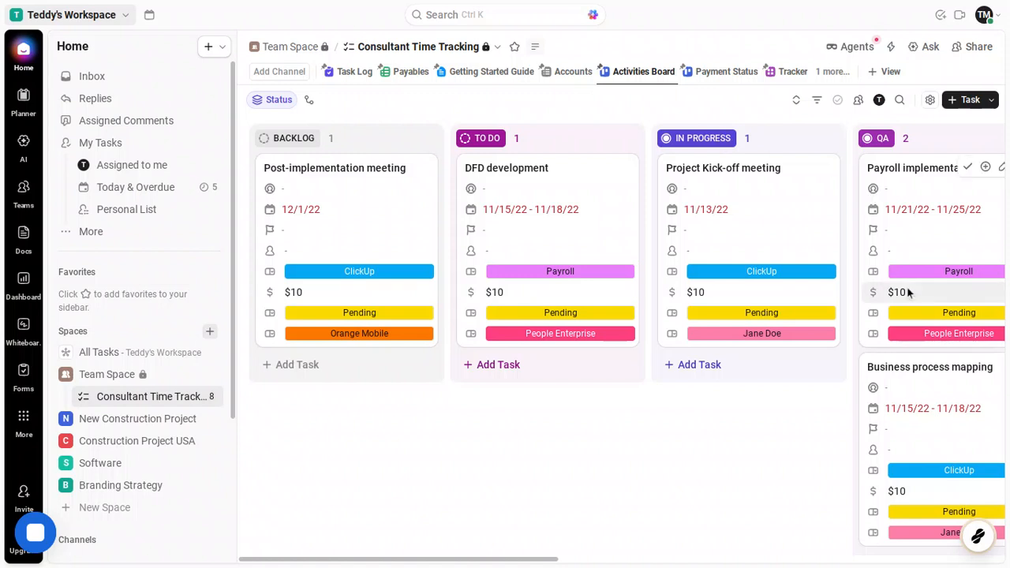
scroll(907, 292, "right", 5)
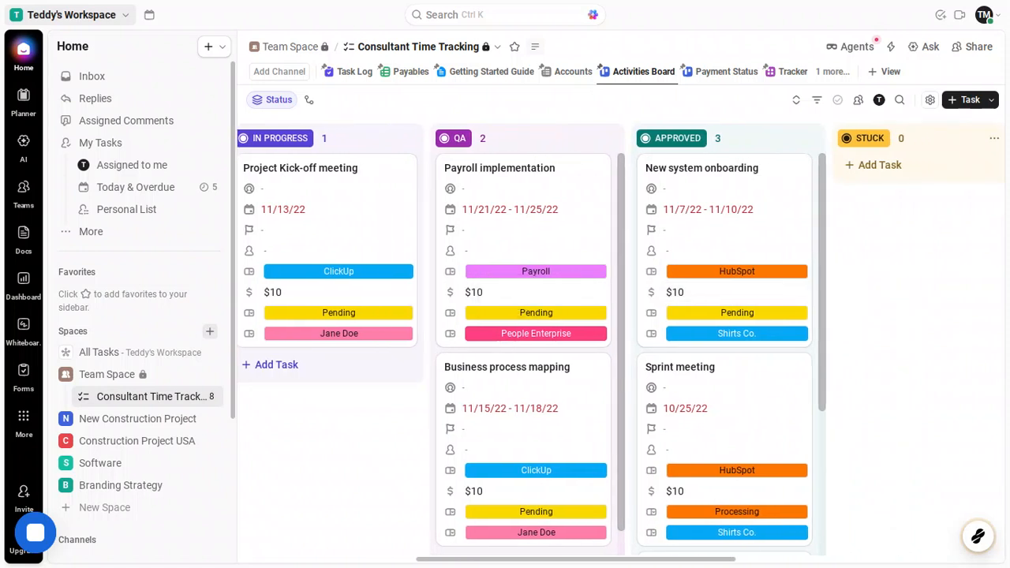
scroll(621, 339, "right", 3)
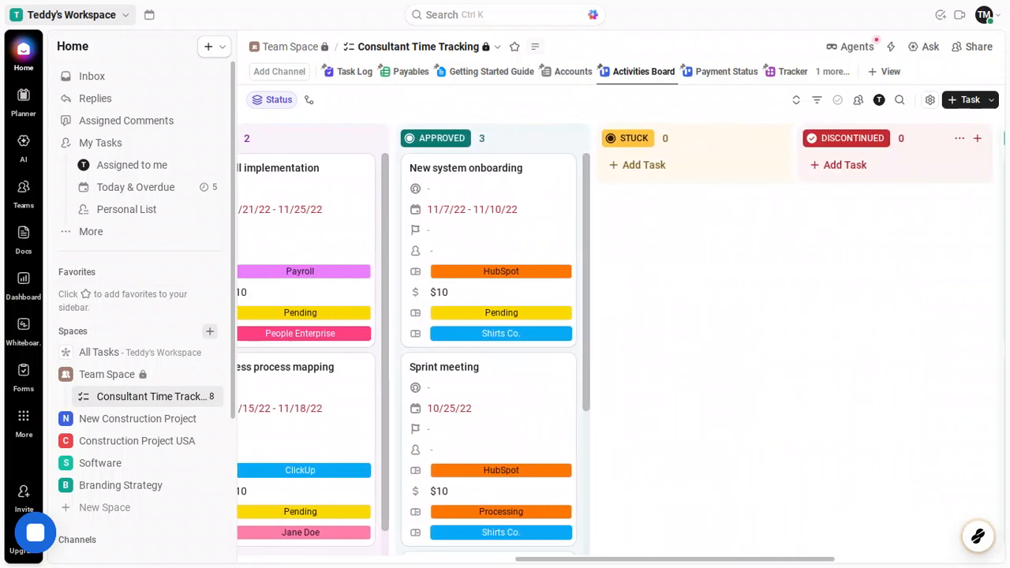
scroll(875, 292, "right", 3)
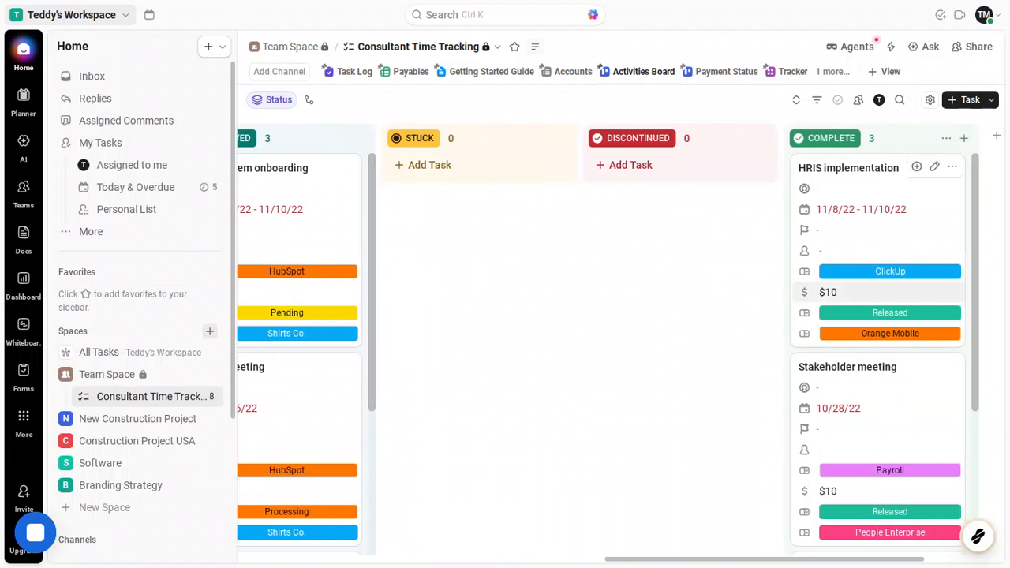
scroll(875, 293, "right", 3)
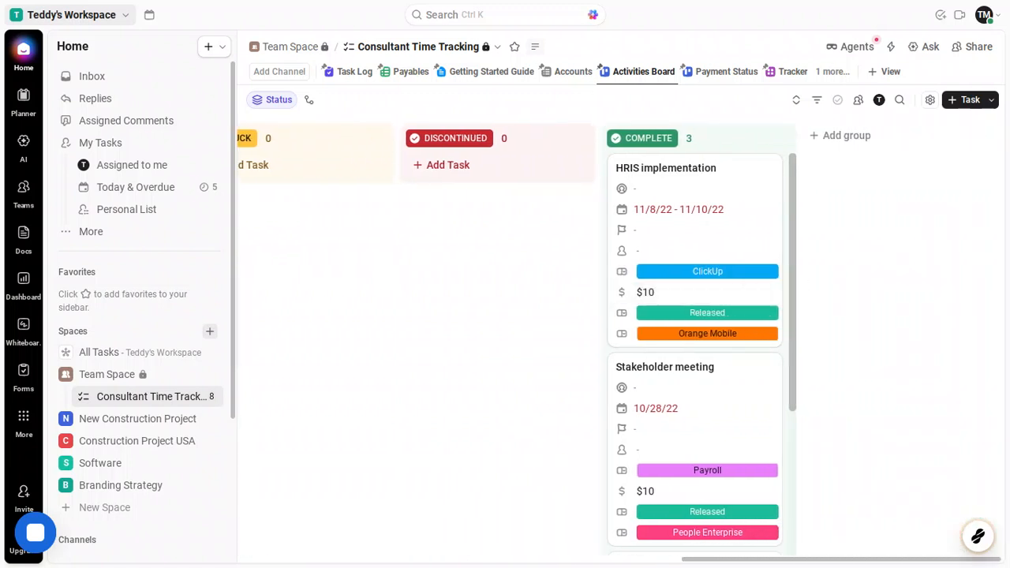
scroll(576, 339, "left", 8)
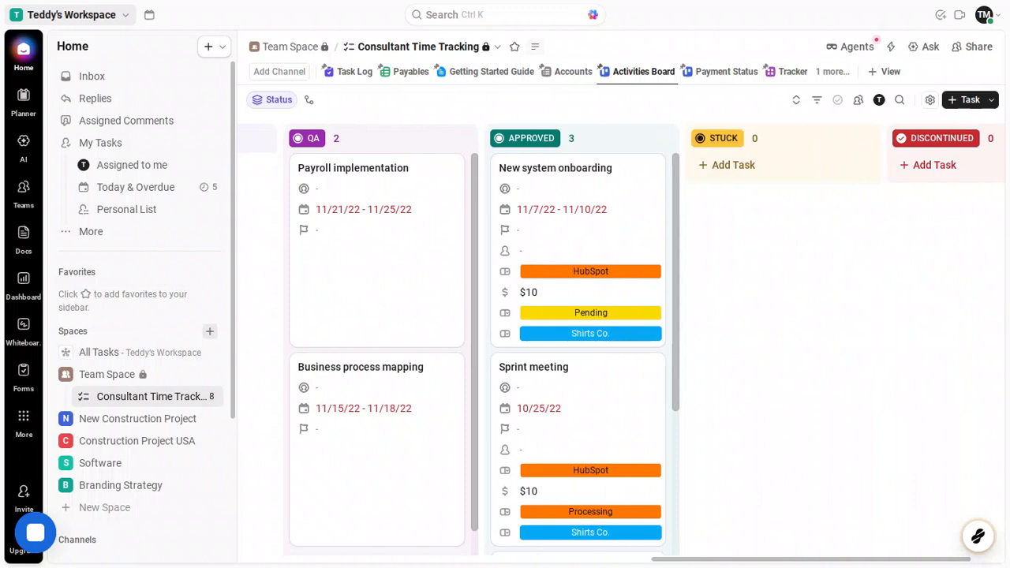
scroll(576, 339, "left", 8)
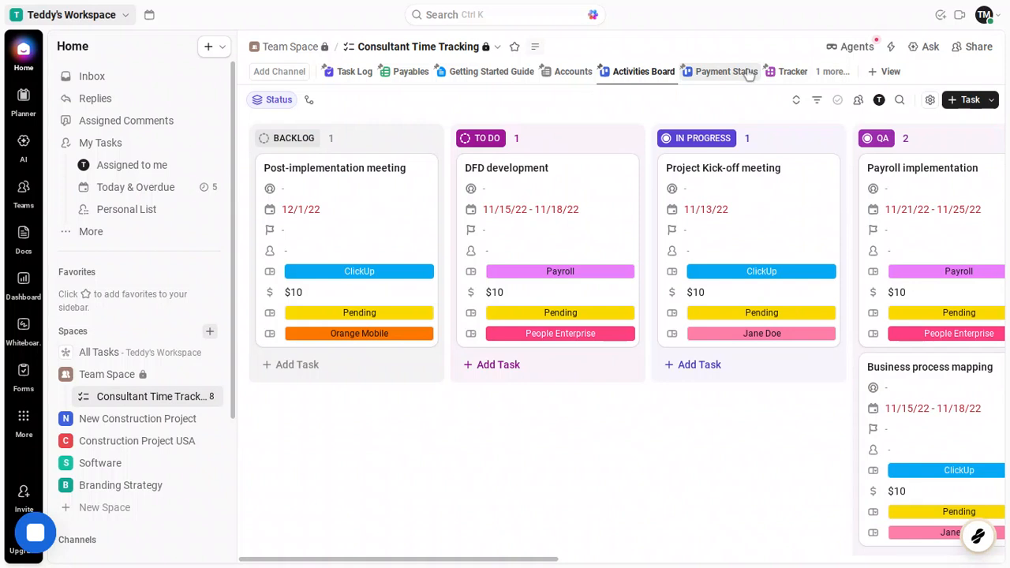
View the tasks grouped by payment status, and inspect the time estimate workload in the Tracker view
left_click(748, 73)
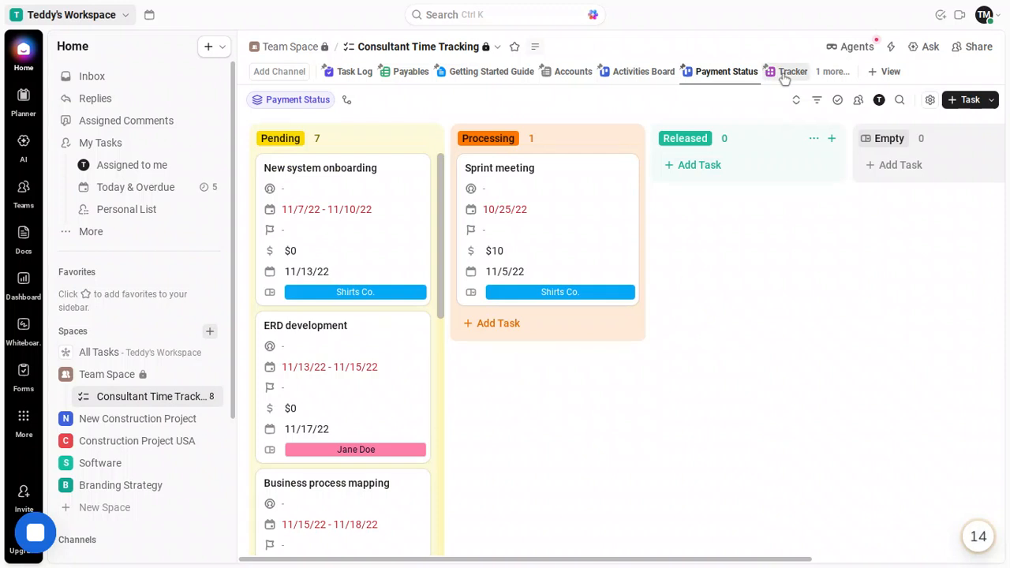
left_click(784, 76)
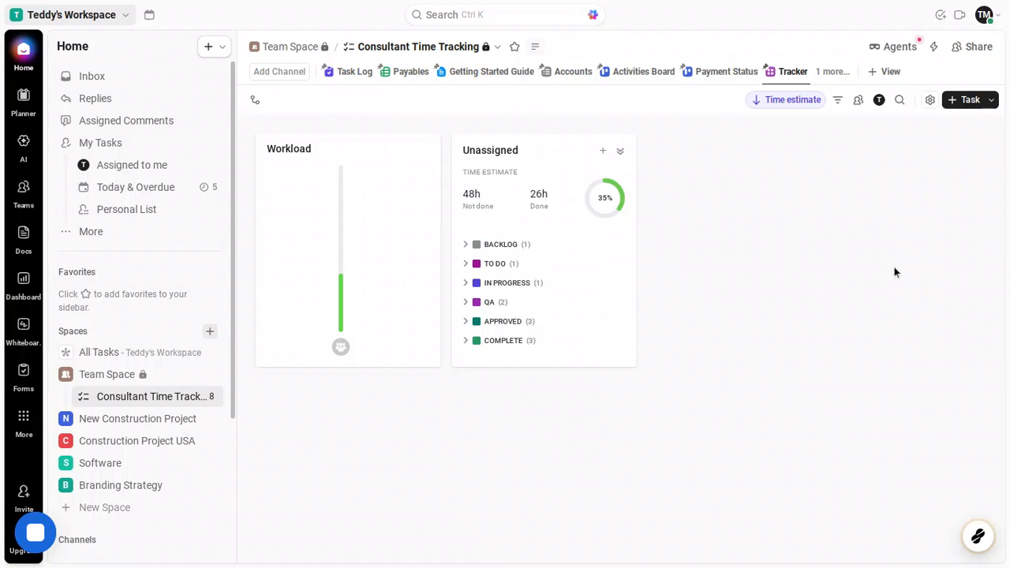
mouse_move(978, 534)
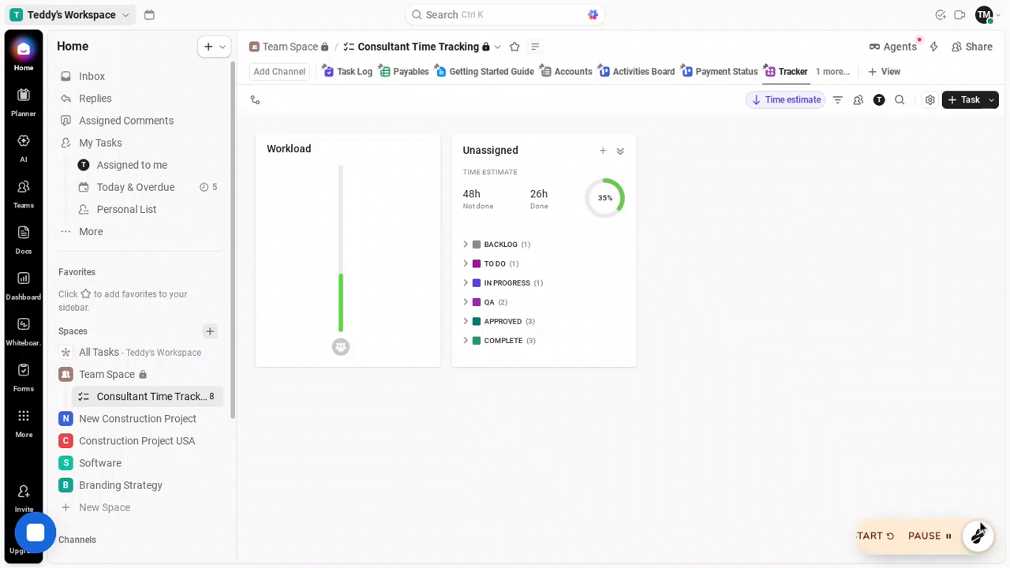